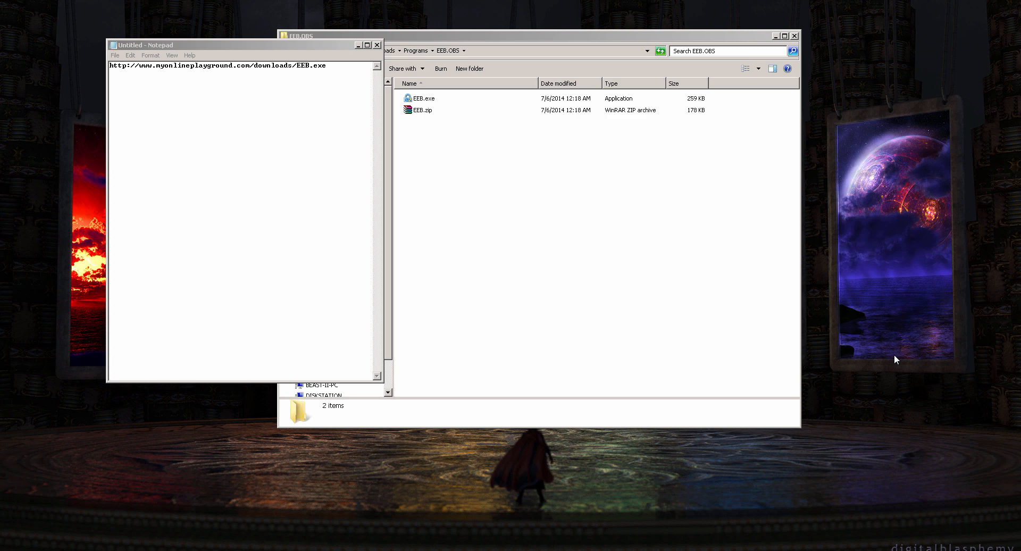
{"action": "left_click_drag", "start_coordinate": [327, 66], "coordinate": [109, 66]}
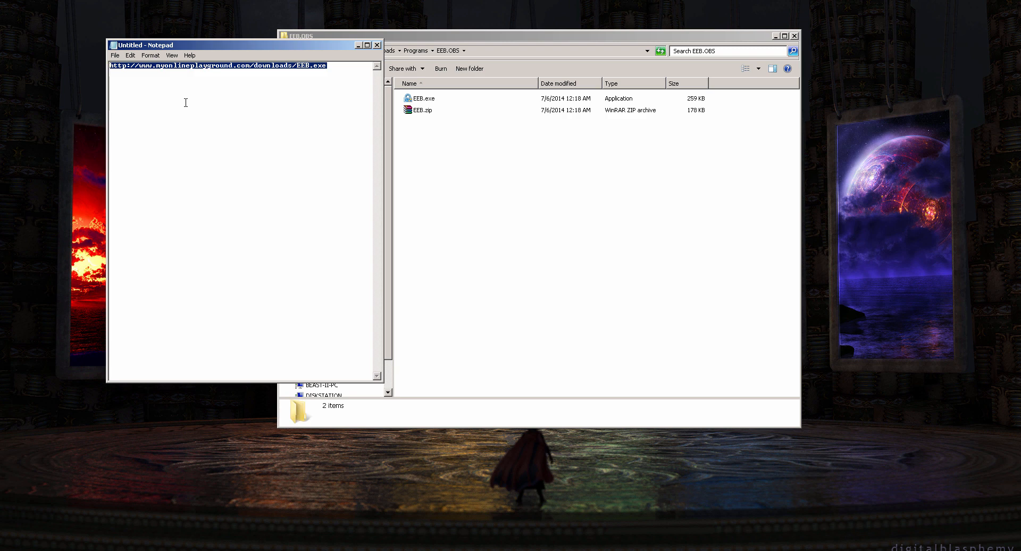
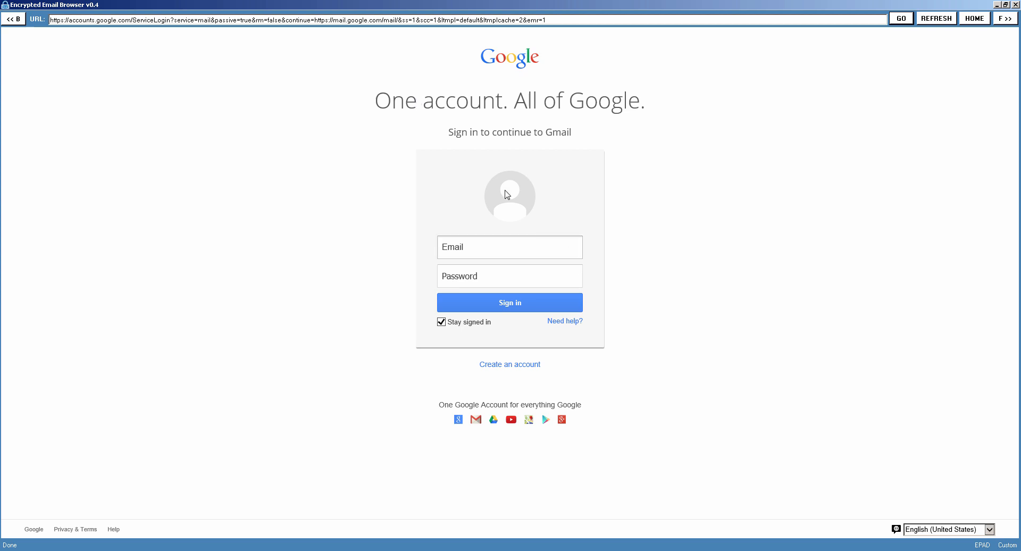
{"action": "left_click_drag", "start_coordinate": [376, 75], "coordinate": [601, 408]}
{"action": "left_click", "coordinate": [688, 374]}
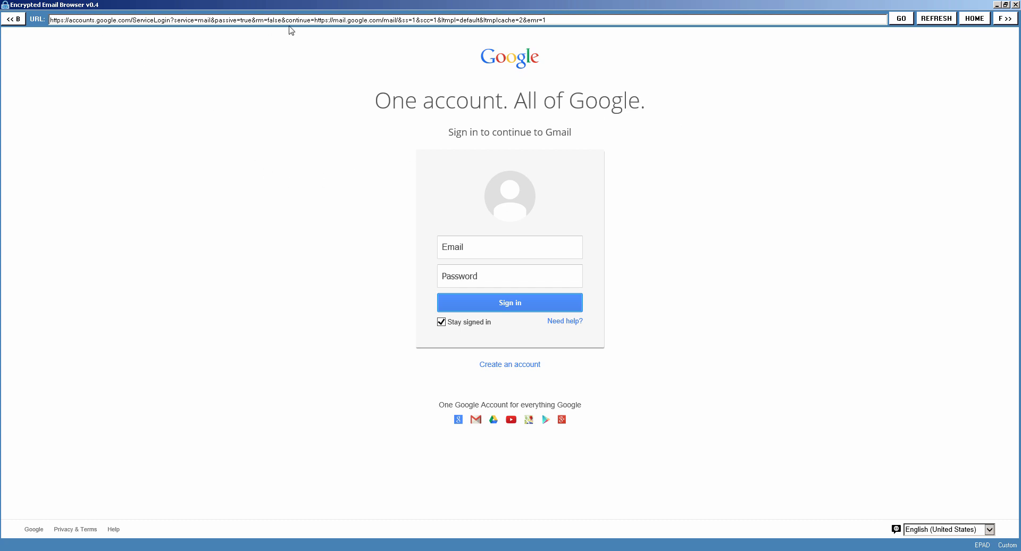
Examine the encryption, password, home page and messaging commands offered by the custom context menu on the Gmail sign-in page.
{"action": "right_click", "coordinate": [263, 158]}
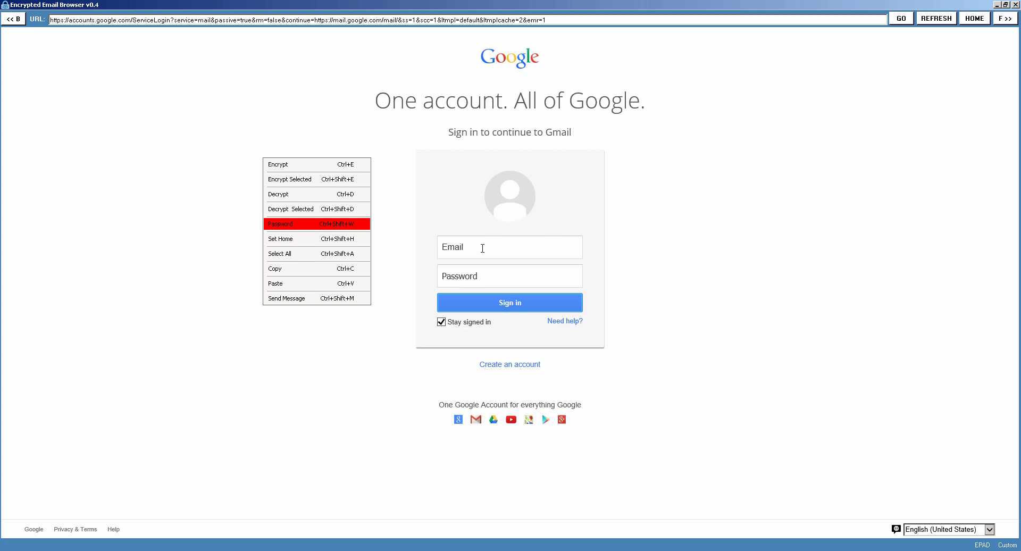
{"action": "left_click", "coordinate": [398, 257]}
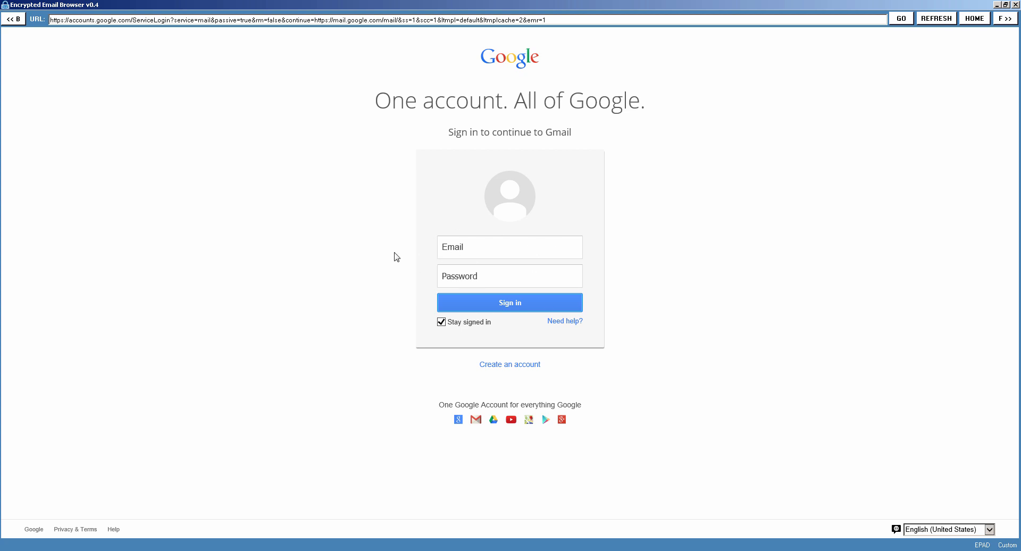
{"action": "right_click", "coordinate": [272, 158]}
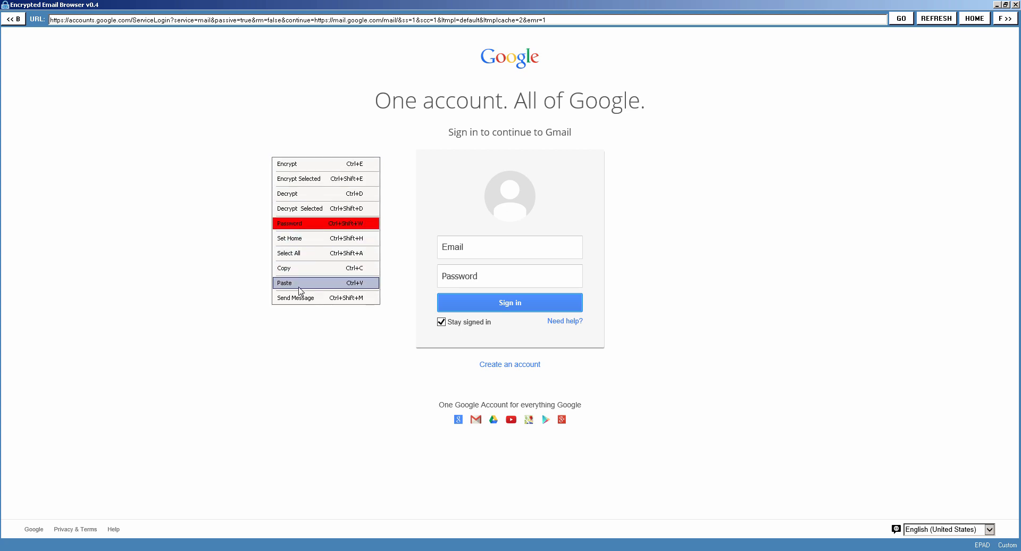
{"action": "left_click", "coordinate": [301, 317]}
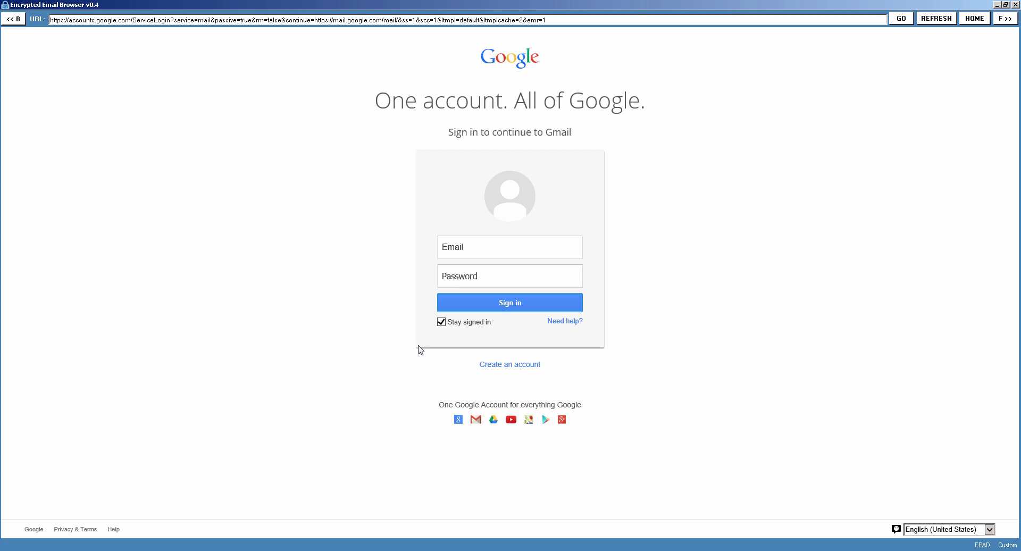
Switch the context menu mode to Default and view the standard browser commands on the sign-in page.
{"action": "left_click", "coordinate": [1008, 545]}
{"action": "right_click", "coordinate": [267, 211]}
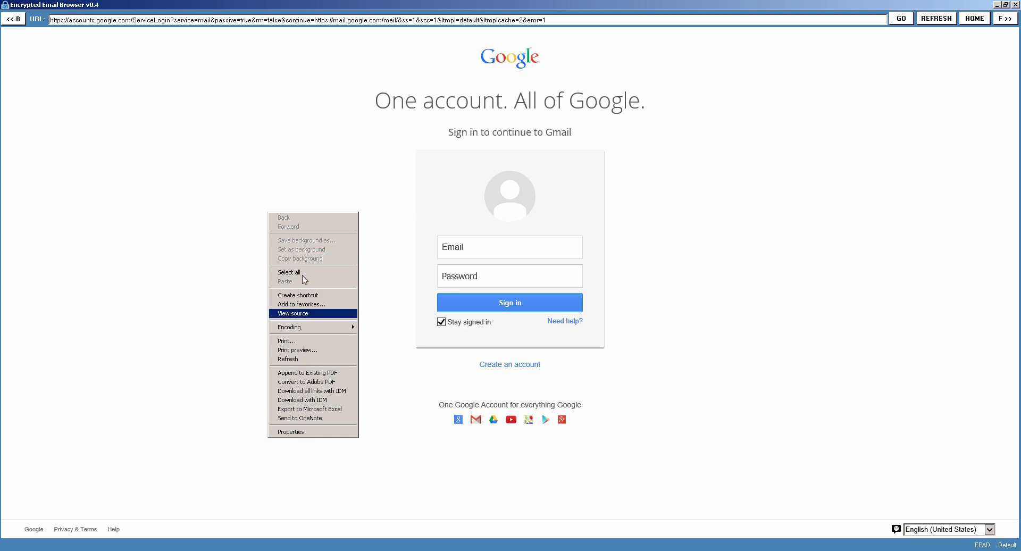
{"action": "left_click", "coordinate": [213, 216]}
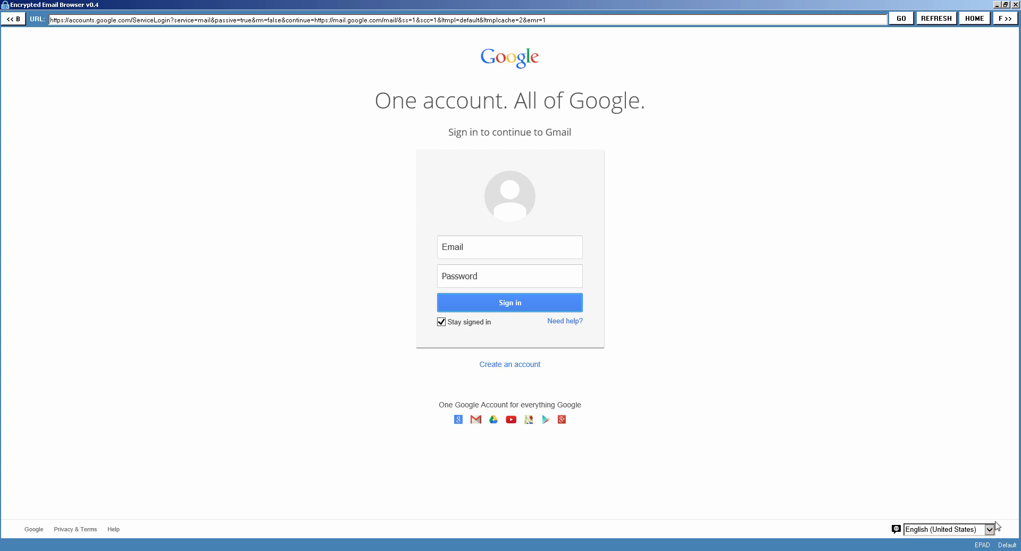
Set the context menu mode back to Custom and view the encryption commands on the sign-in page.
{"action": "left_click", "coordinate": [1008, 545]}
{"action": "right_click", "coordinate": [332, 198]}
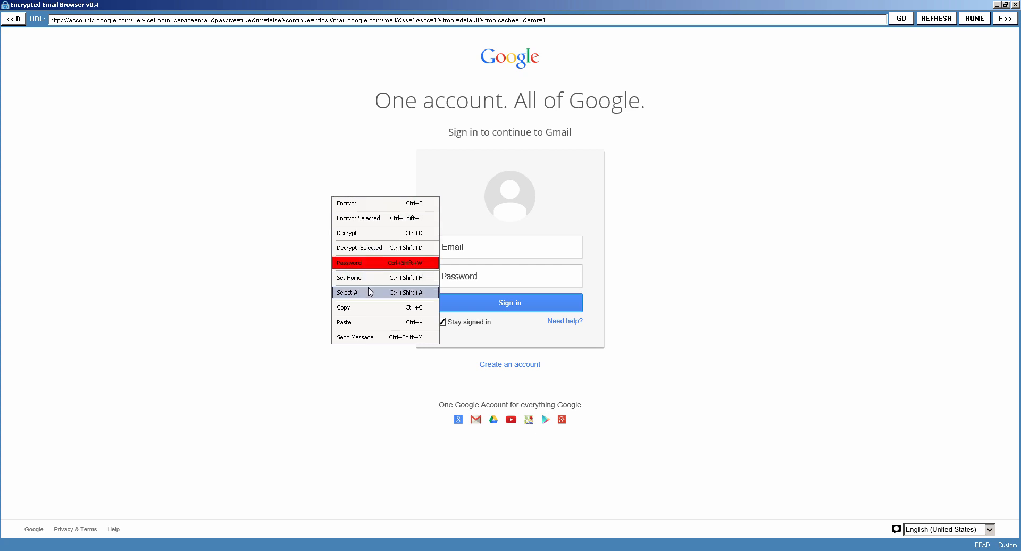
{"action": "left_click", "coordinate": [271, 198]}
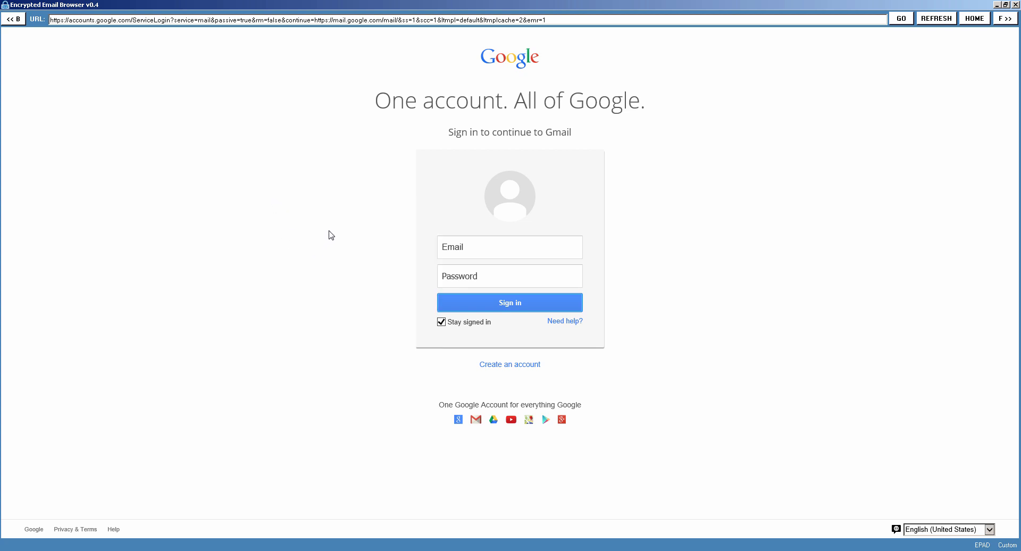
Open the custom context menu on the sign-in page to reach the Password command.
{"action": "right_click", "coordinate": [337, 213]}
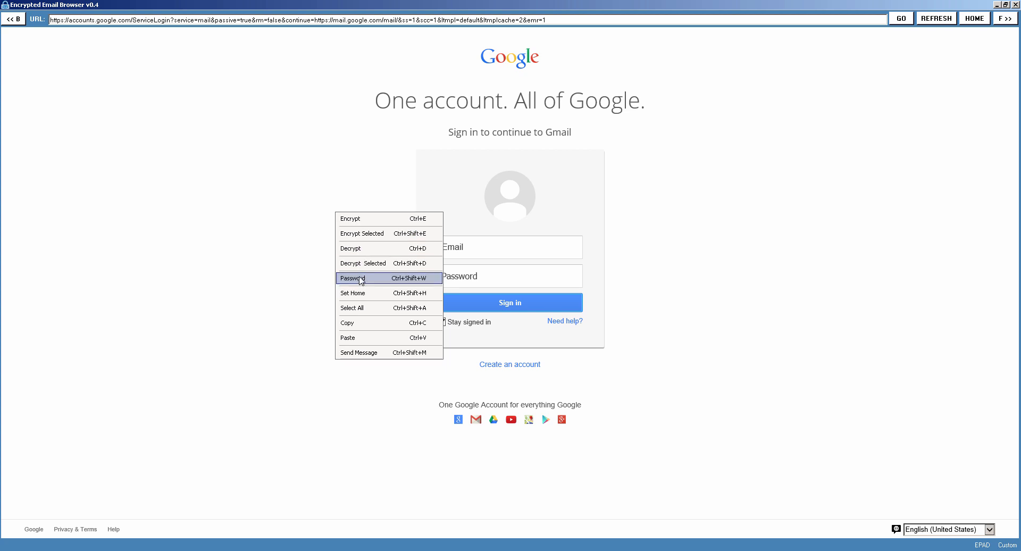
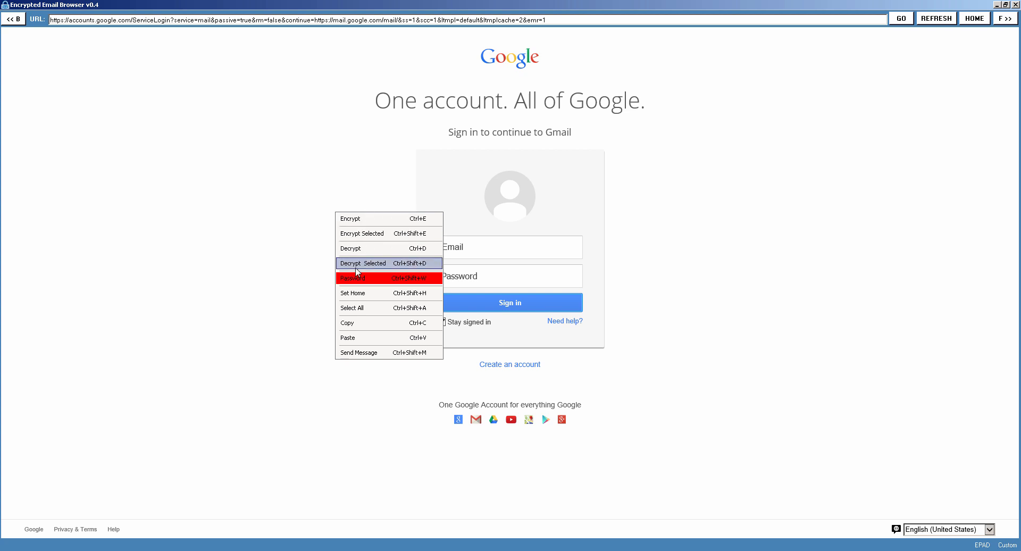
Open the EEB password settings, try short test passwords against the strength rating, and clear them.
{"action": "left_click", "coordinate": [355, 279]}
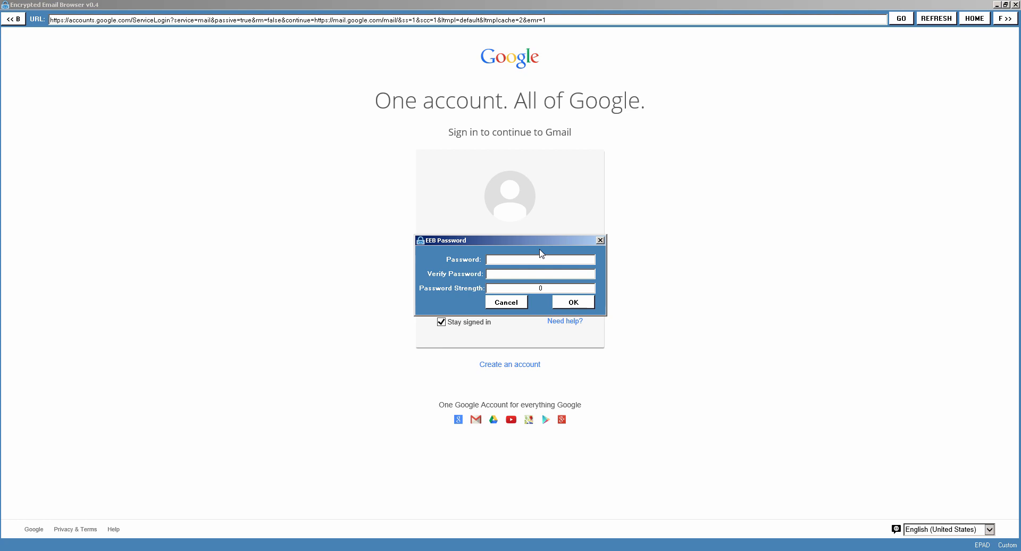
{"action": "type", "text": "*"}
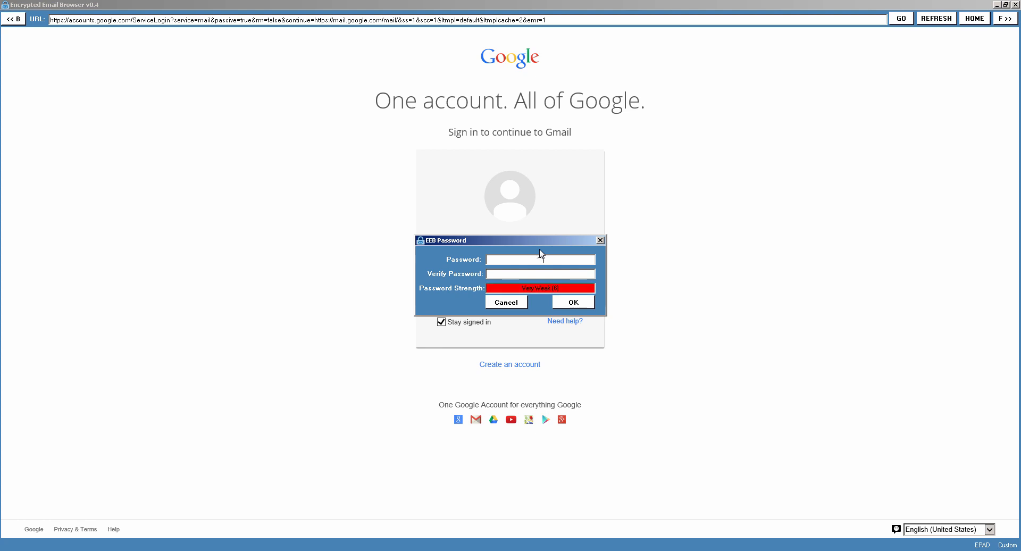
{"action": "type", "text": "*"}
{"action": "key", "text": "BackSpace"}
{"action": "key", "text": "BackSpace"}
{"action": "key", "text": "BackSpace"}
{"action": "key", "text": "BackSpace"}
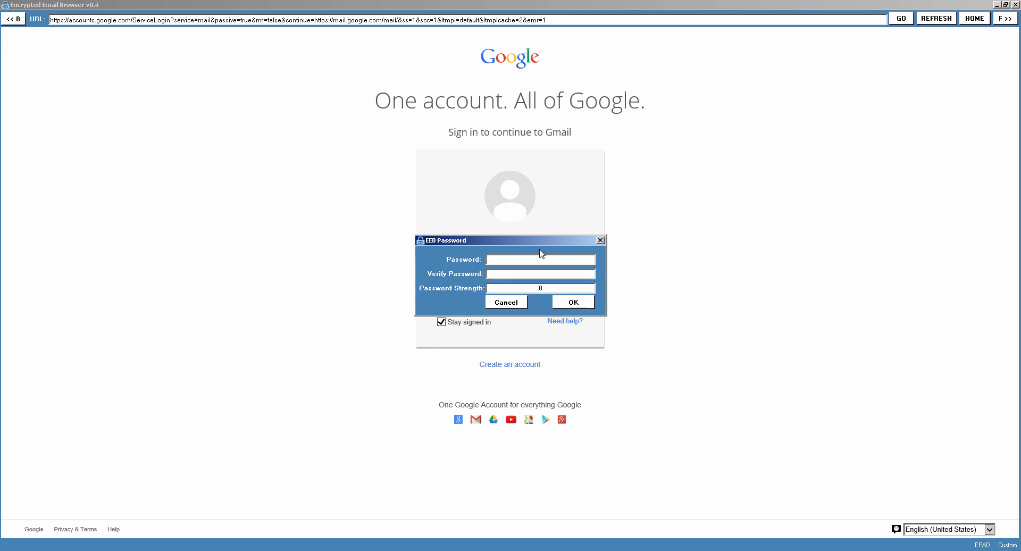
{"action": "type", "text": "**"}
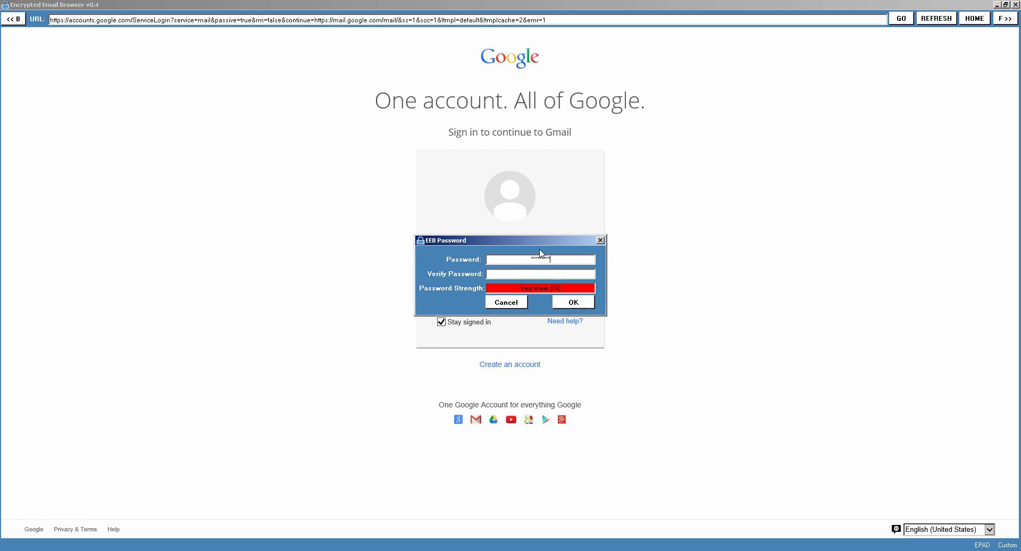
{"action": "key", "text": "BackSpace"}
{"action": "key", "text": "BackSpace"}
{"action": "key", "text": "BackSpace"}
{"action": "key", "text": "BackSpace"}
{"action": "key", "text": "BackSpace"}
{"action": "key", "text": "BackSpace"}
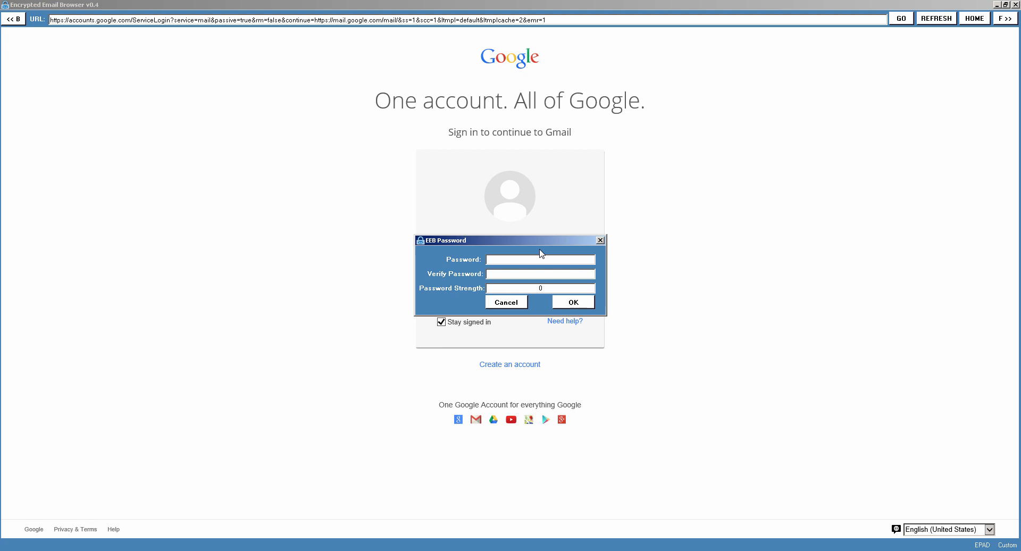
Try progressively longer test passwords in the password and verification fields to check their strength rating.
{"action": "type", "text": "*******"}
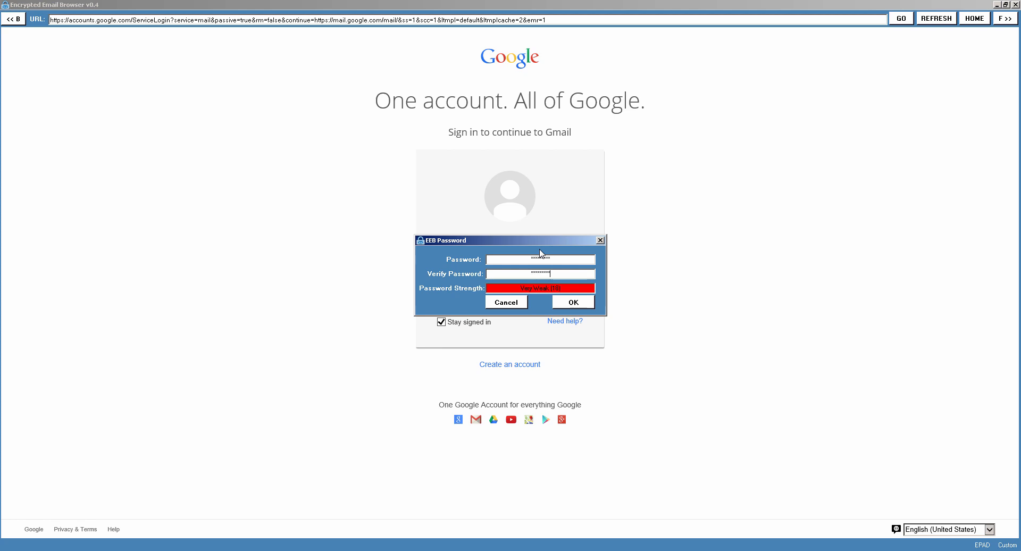
{"action": "double_click", "coordinate": [525, 258]}
{"action": "type", "text": "**********"}
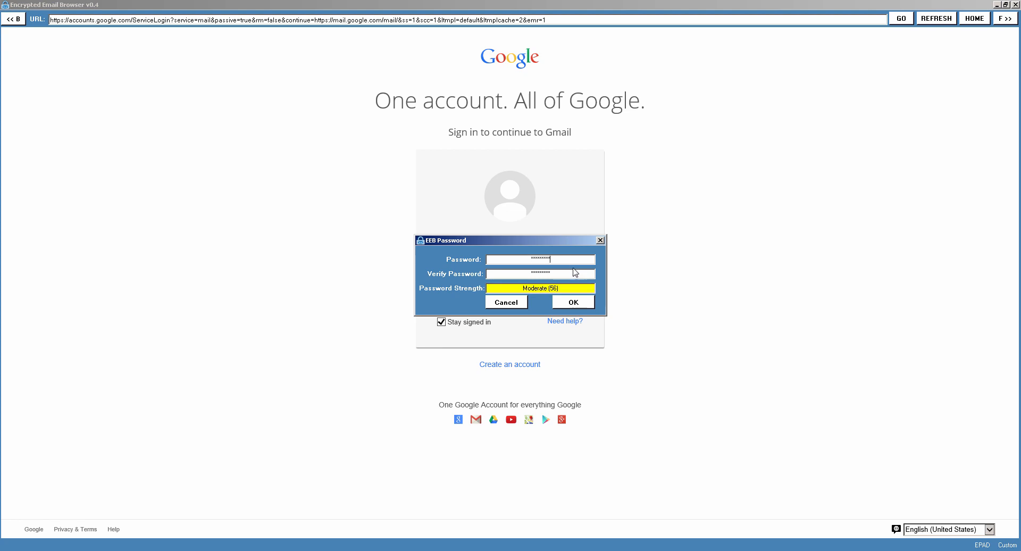
{"action": "double_click", "coordinate": [520, 274]}
{"action": "type", "text": "****"}
{"action": "type", "text": "a"}
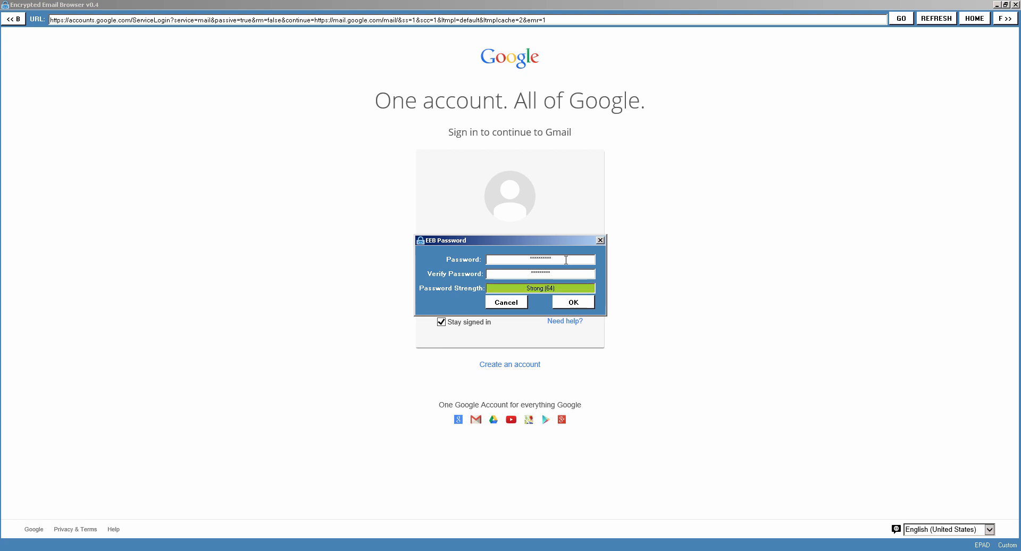
{"action": "type", "text": "aaa"}
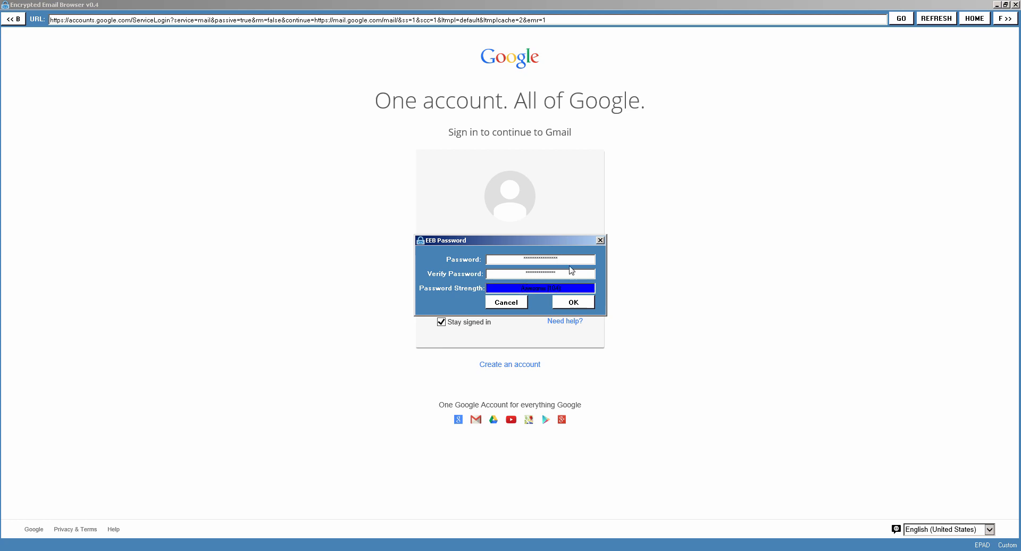
Delete the test passwords from both the password and verification fields.
{"action": "key", "text": "BackSpace"}
{"action": "key", "text": "BackSpace"}
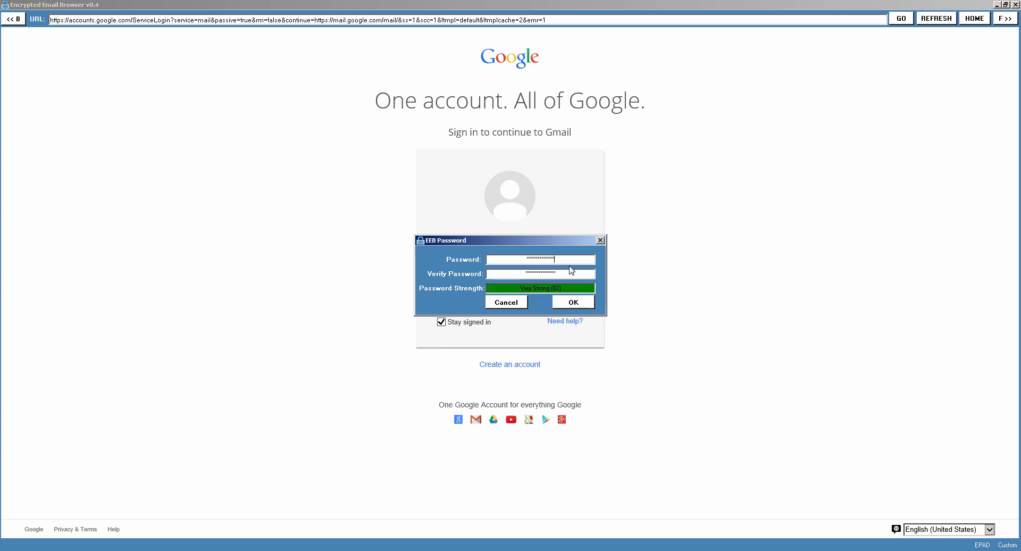
{"action": "key", "text": "BackSpace"}
{"action": "key", "text": "BackSpace"}
{"action": "key", "text": "BackSpace"}
{"action": "key", "text": "BackSpace"}
{"action": "key", "text": "BackSpace"}
{"action": "key", "text": "BackSpace"}
{"action": "key", "text": "BackSpace"}
{"action": "key", "text": "BackSpace"}
{"action": "key", "text": "BackSpace"}
{"action": "key", "text": "BackSpace"}
{"action": "key", "text": "BackSpace"}
{"action": "key", "text": "BackSpace"}
{"action": "key", "text": "BackSpace"}
{"action": "key", "text": "BackSpace"}
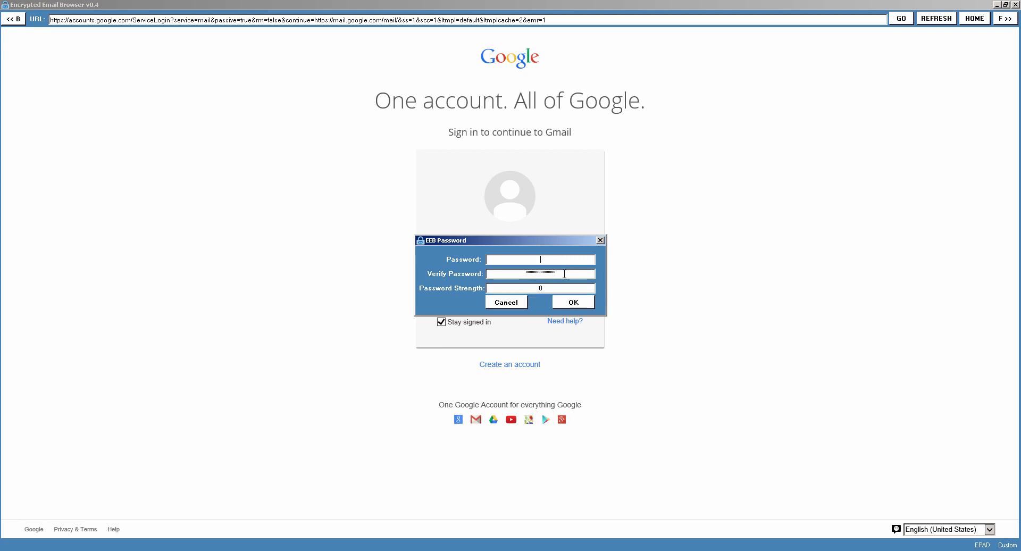
{"action": "left_click_drag", "start_coordinate": [565, 274], "coordinate": [506, 271]}
{"action": "key", "text": "BackSpace"}
Enter the encryption password in the password and verification fields and save it.
{"action": "left_click", "coordinate": [534, 260]}
{"action": "type", "text": "*****"}
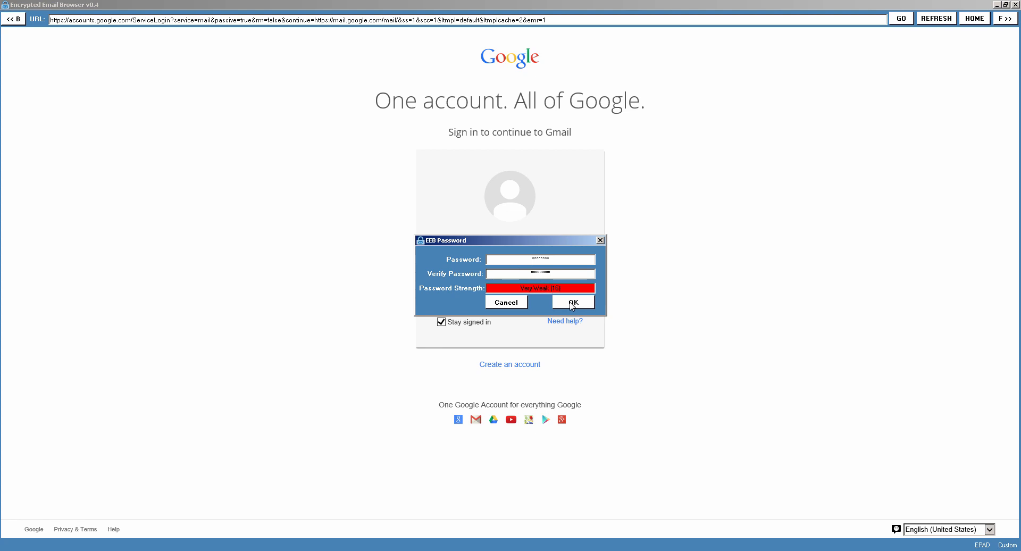
{"action": "left_click_drag", "start_coordinate": [559, 259], "coordinate": [510, 251]}
{"action": "type", "text": "****"}
{"action": "key", "text": "BackSpace"}
{"action": "key", "text": "BackSpace"}
{"action": "key", "text": "BackSpace"}
{"action": "key", "text": "BackSpace"}
{"action": "key", "text": "BackSpace"}
{"action": "key", "text": "BackSpace"}
{"action": "key", "text": "BackSpace"}
{"action": "left_click", "coordinate": [569, 303]}
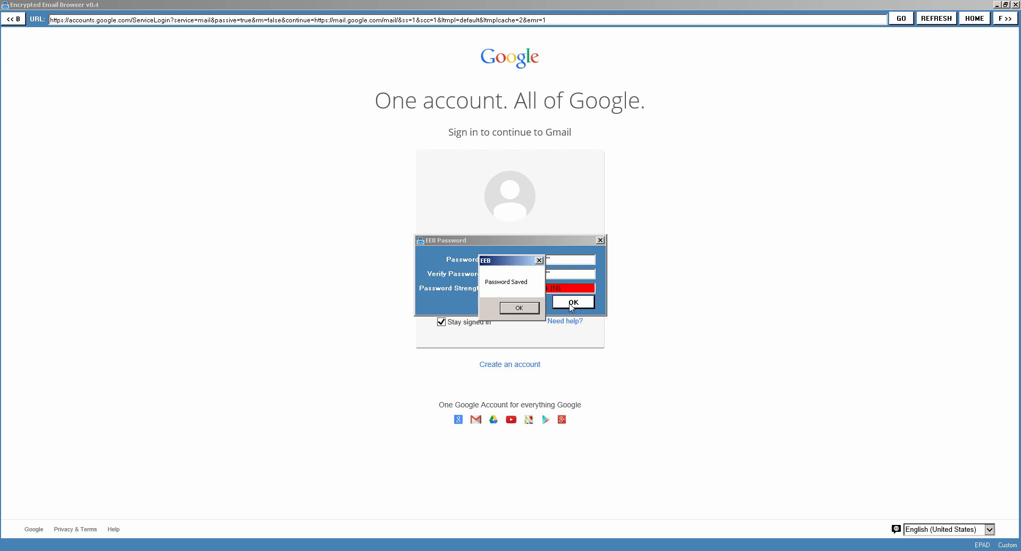
{"action": "left_click", "coordinate": [517, 307]}
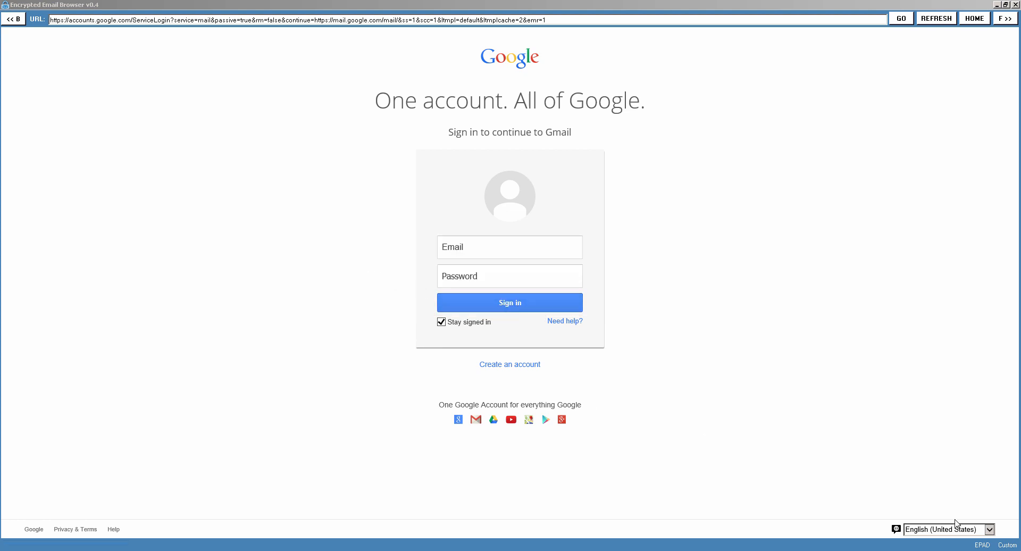
Open EPAD, view its editing commands, and enter a line of random sample letters before closing it.
{"action": "left_click", "coordinate": [984, 545]}
{"action": "right_click", "coordinate": [432, 208]}
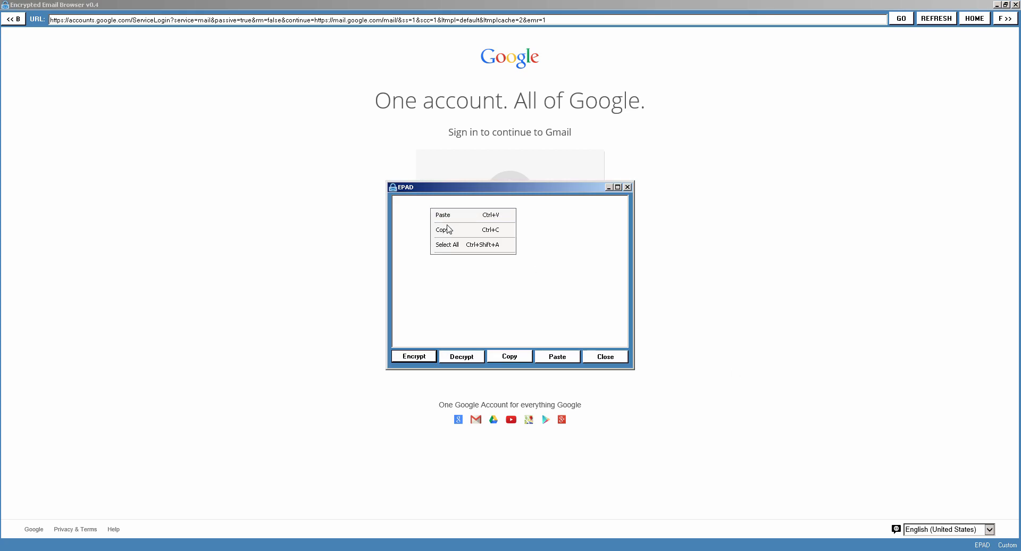
{"action": "right_click", "coordinate": [418, 222]}
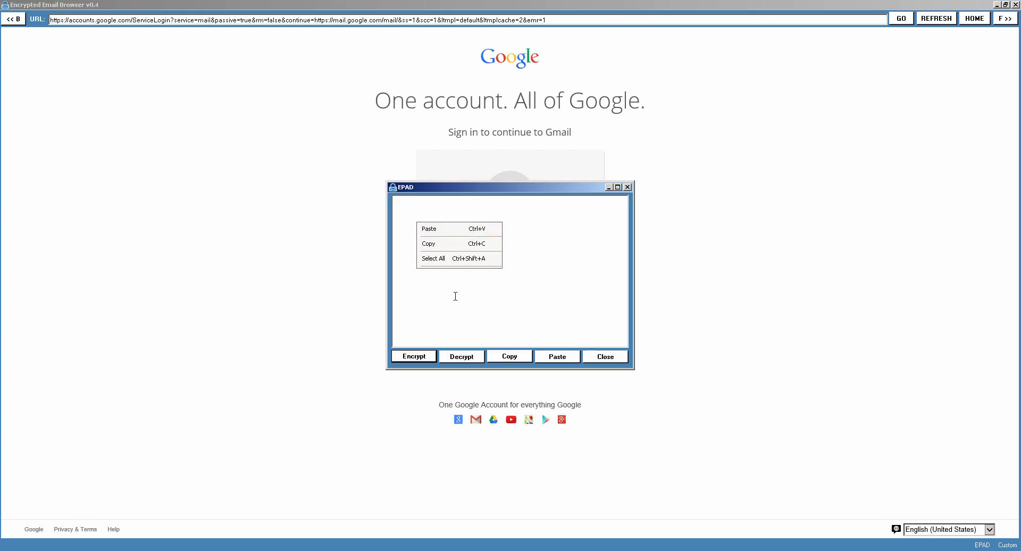
{"action": "left_click", "coordinate": [436, 200]}
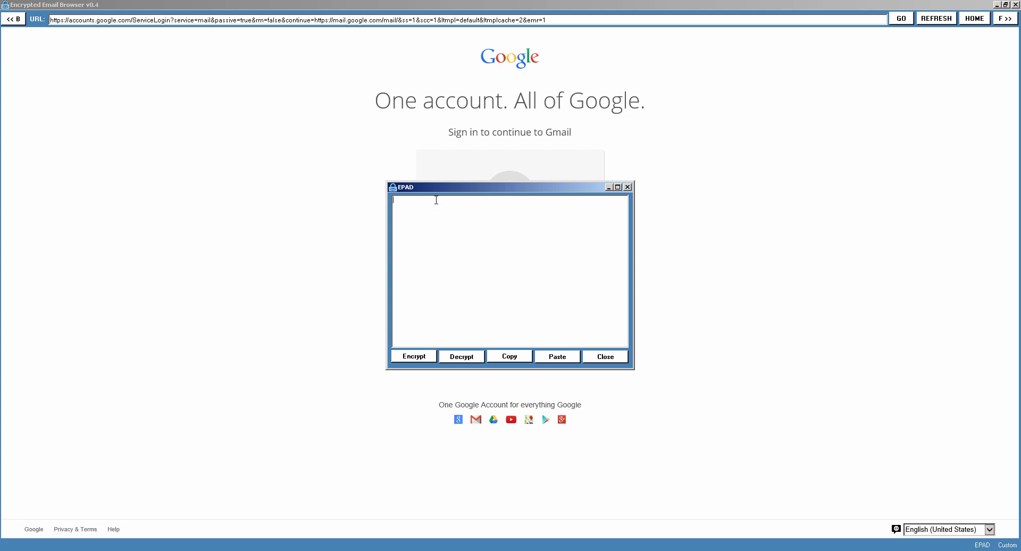
{"action": "type", "text": "ajlfajlfjafadsjf"}
{"action": "left_click", "coordinate": [595, 360]}
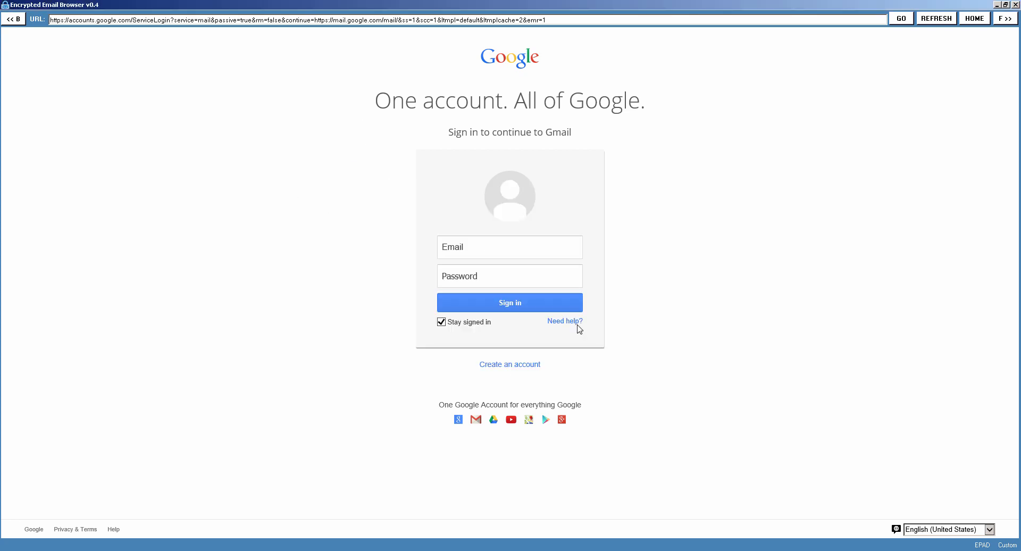
Open the EEB Email Pad, import the default mail servers, and choose Gmail as the sending server.
{"action": "right_click", "coordinate": [231, 184]}
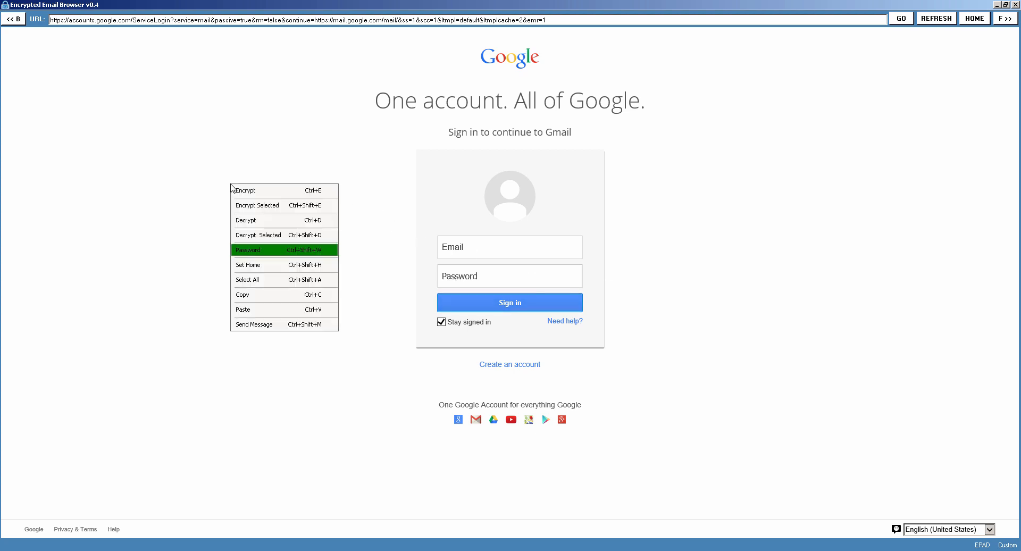
{"action": "left_click", "coordinate": [269, 326]}
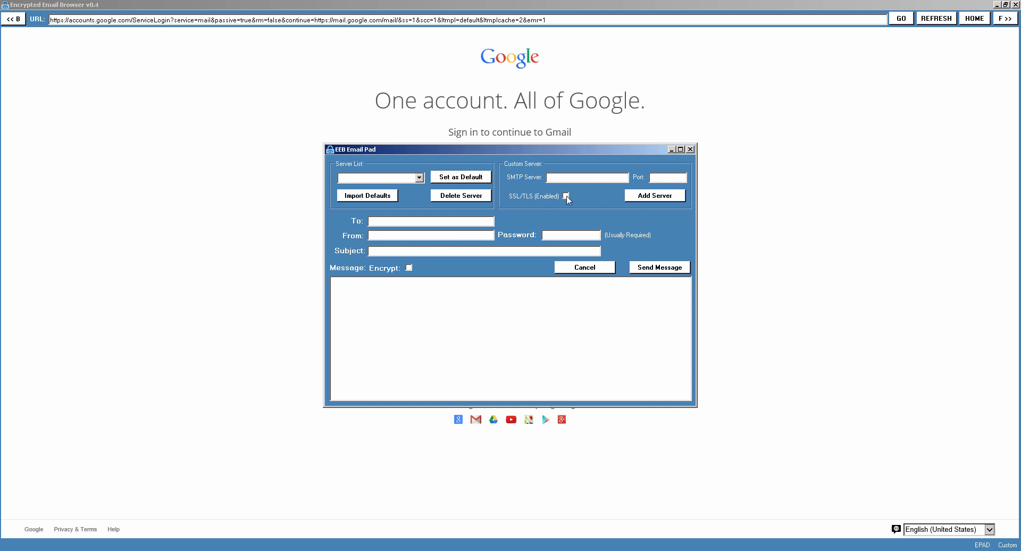
{"action": "left_click", "coordinate": [419, 179]}
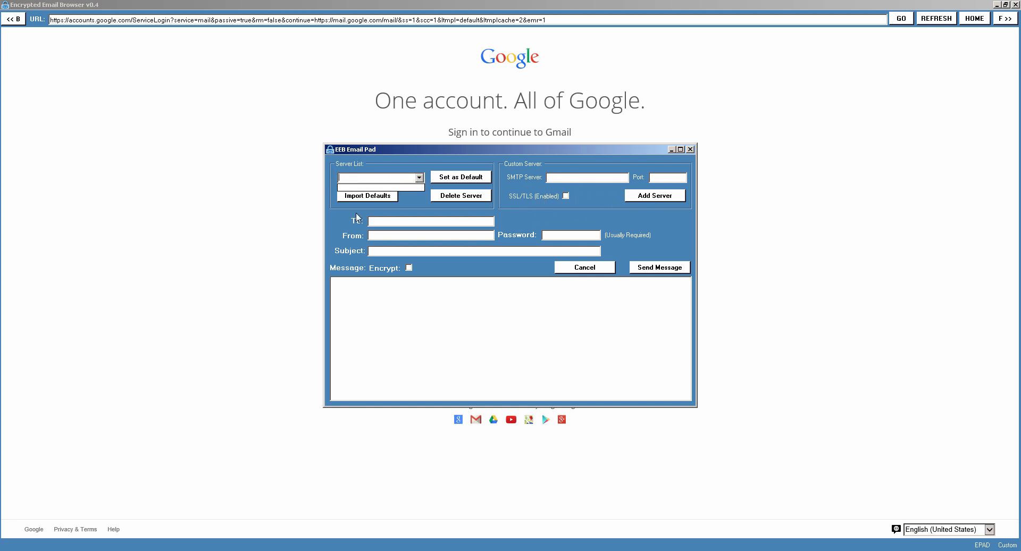
{"action": "left_click", "coordinate": [414, 157]}
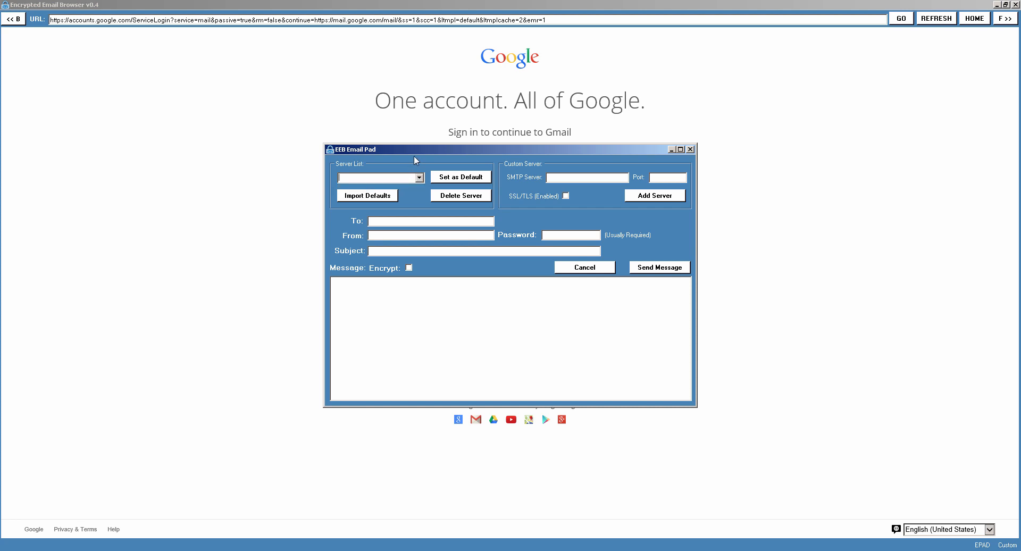
{"action": "left_click", "coordinate": [367, 196]}
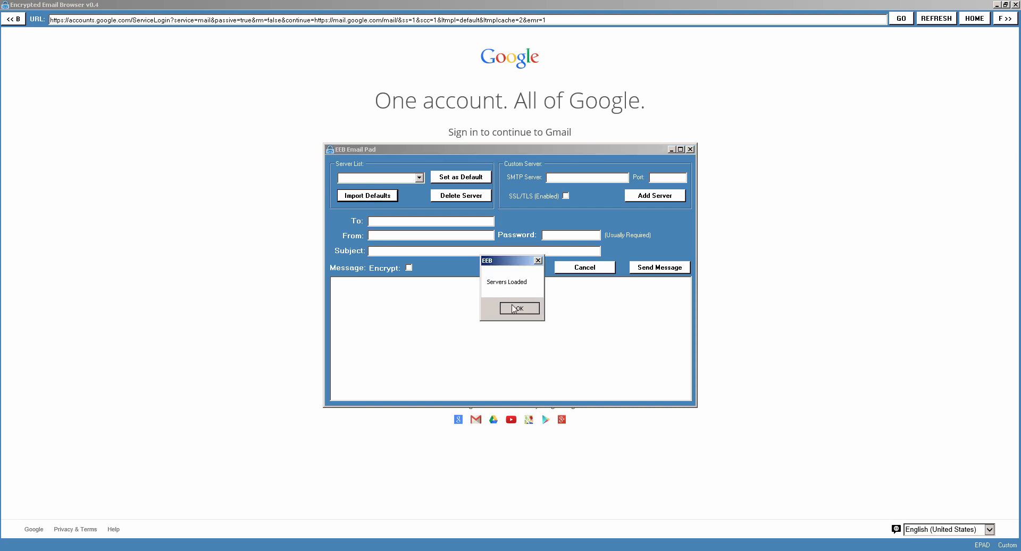
{"action": "left_click", "coordinate": [514, 309]}
{"action": "left_click", "coordinate": [420, 177]}
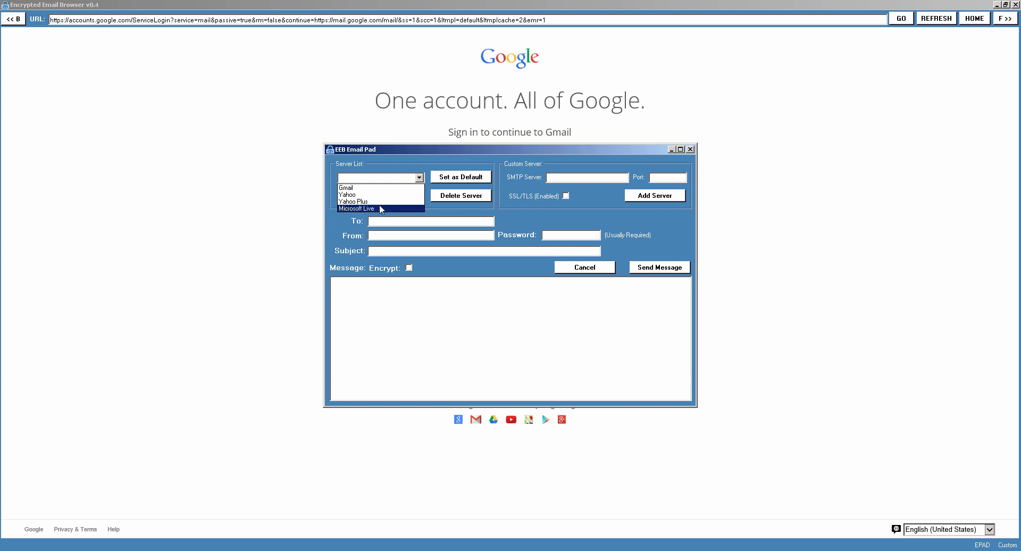
{"action": "left_click", "coordinate": [357, 191]}
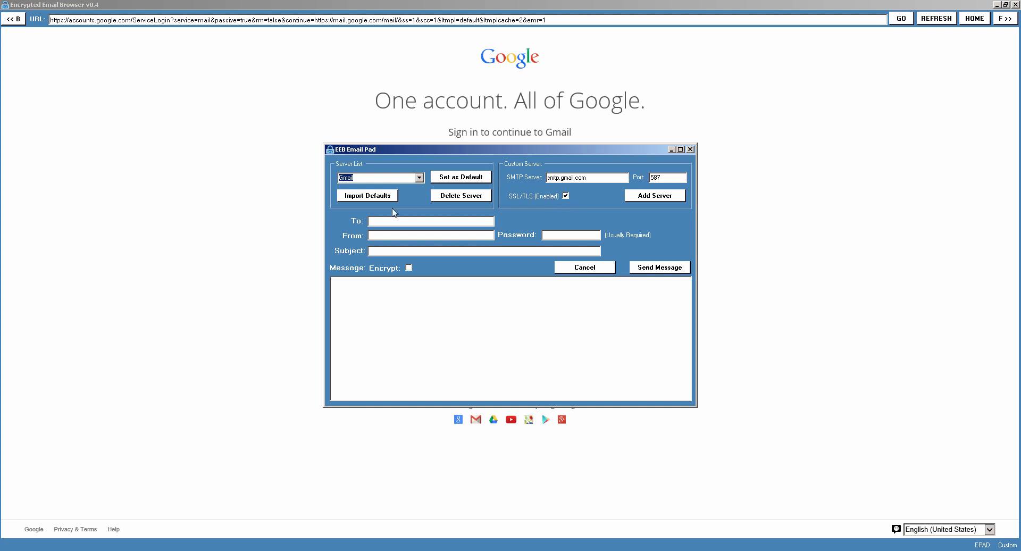
Fill in the recipient's and sender's e-mail addresses and enter the sender's account password.
{"action": "left_click", "coordinate": [389, 221]}
{"action": "key", "text": "Tab"}
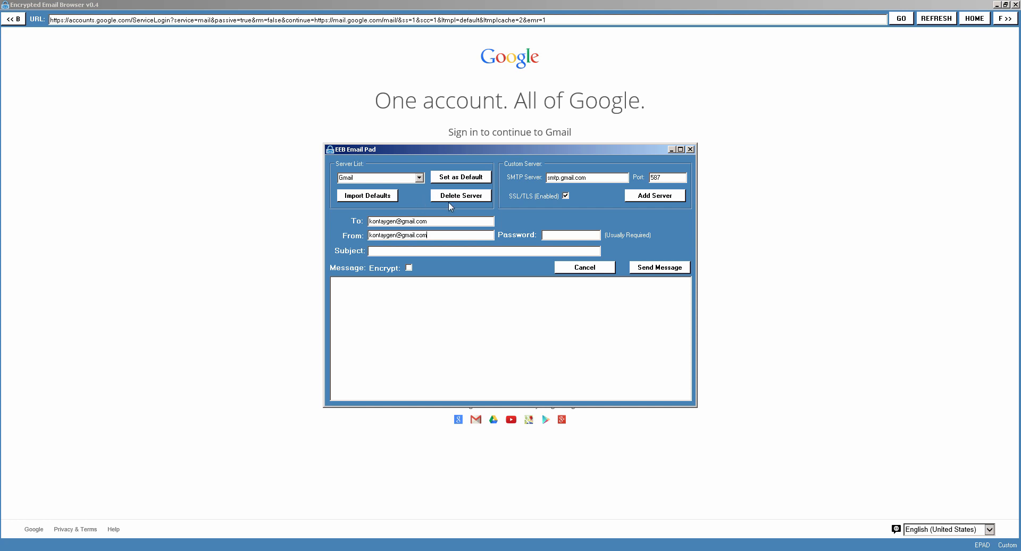
{"action": "left_click_drag", "start_coordinate": [435, 218], "coordinate": [344, 214]}
{"action": "left_click", "coordinate": [432, 234]}
{"action": "type", "text": "****"}
Set the subject to "this a test again" and write the message "Hello can you read me.".
{"action": "left_click", "coordinate": [399, 253]}
{"action": "type", "text": "this a test "}
{"action": "type", "text": "again"}
{"action": "type", "text": "He"}
{"action": "type", "text": "llo can you read me."}
Enable encryption for the message and send it.
{"action": "left_click", "coordinate": [409, 268]}
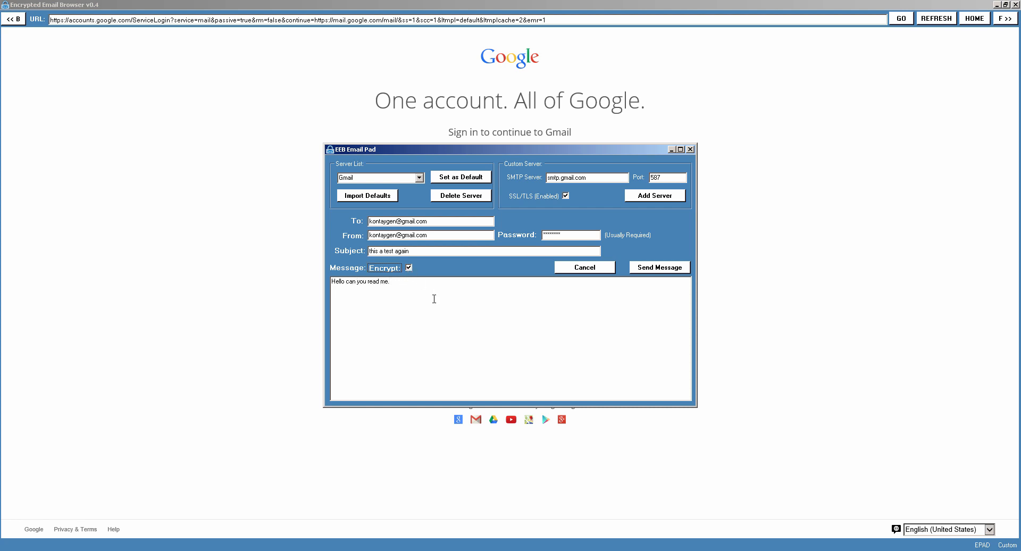
{"action": "left_click", "coordinate": [409, 267]}
{"action": "left_click", "coordinate": [410, 269]}
{"action": "left_click", "coordinate": [649, 272]}
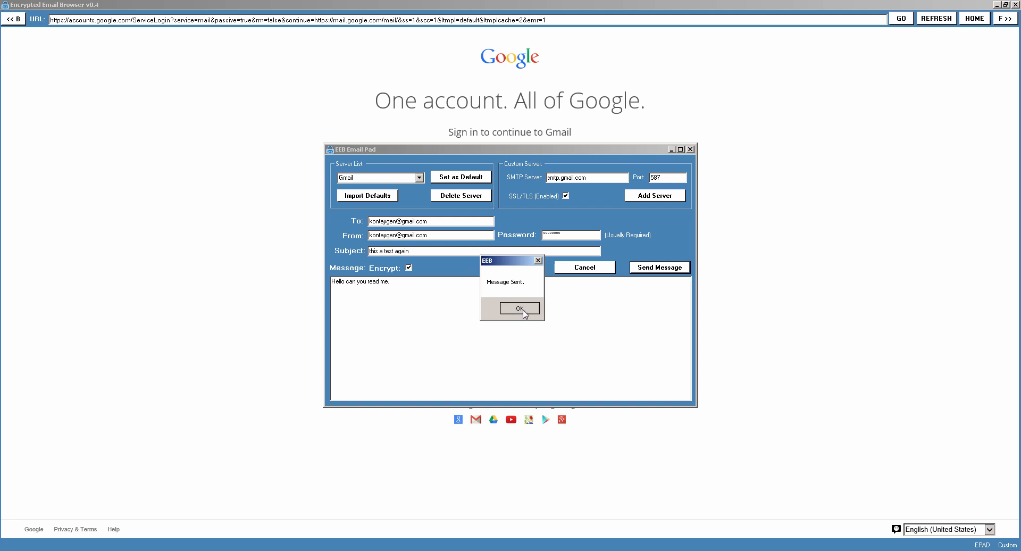
{"action": "left_click", "coordinate": [523, 307]}
Sign in to Gmail with the account username and password.
{"action": "left_click", "coordinate": [472, 252]}
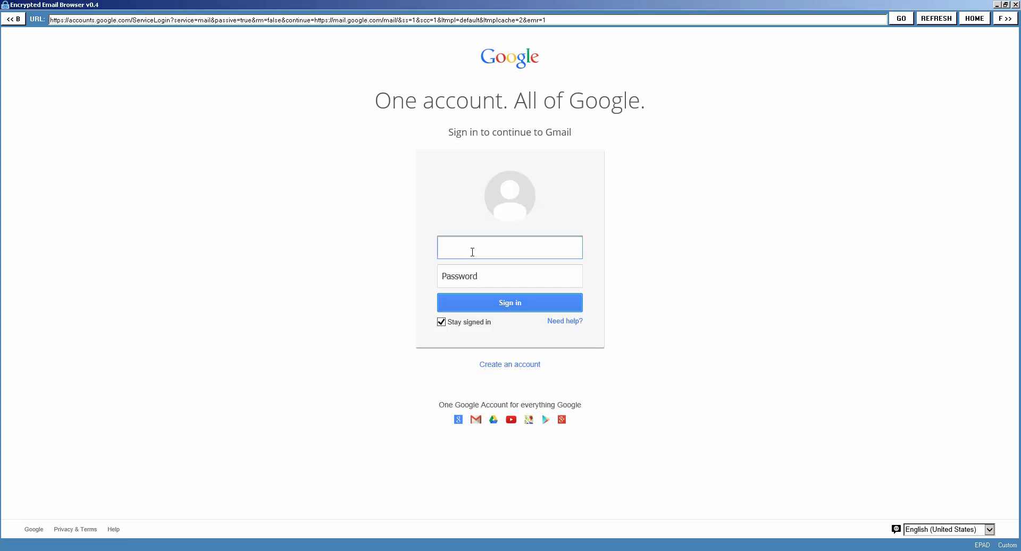
{"action": "key", "text": "Tab"}
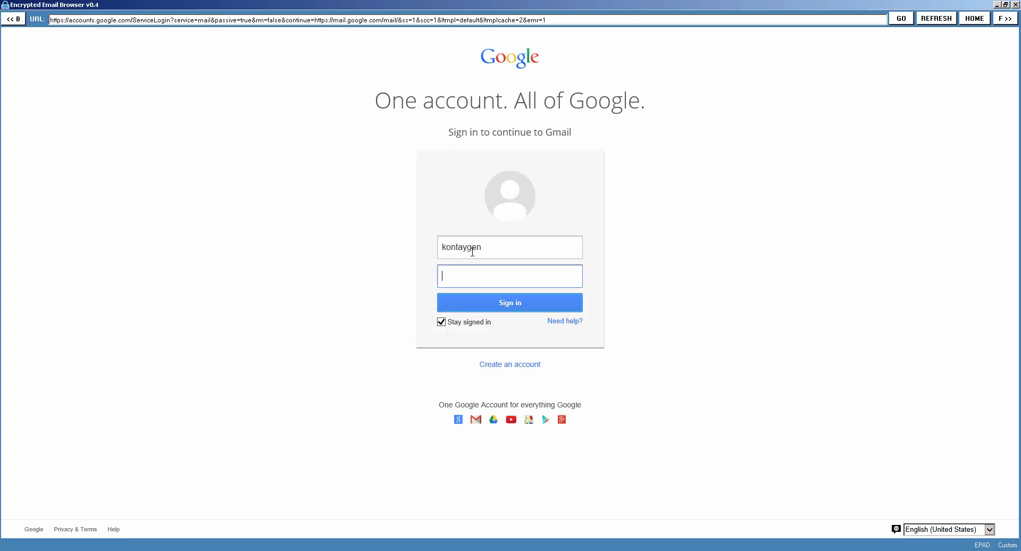
{"action": "type", "text": "••••••••••"}
{"action": "key", "text": "Return"}
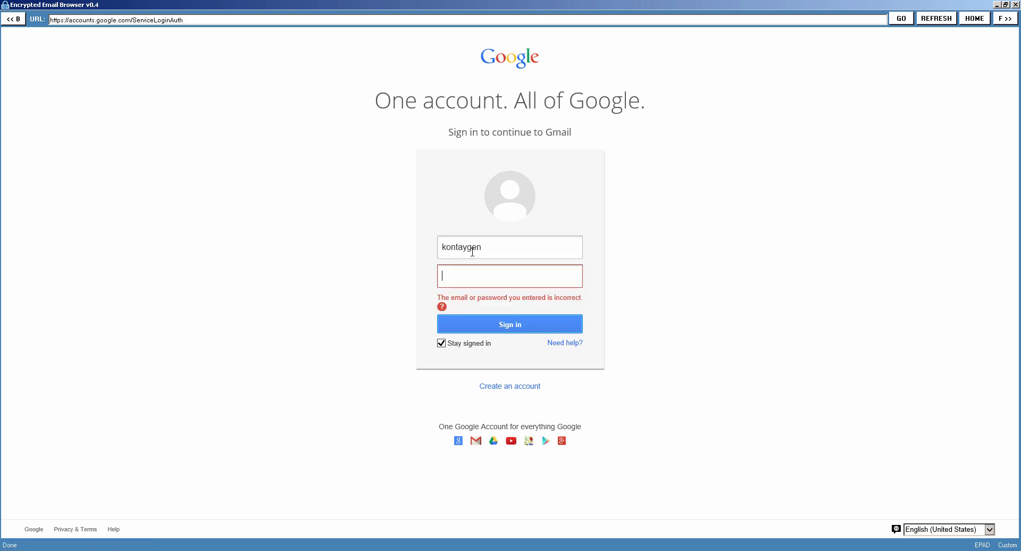
{"action": "type", "text": "•••••••••"}
{"action": "key", "text": "Return"}
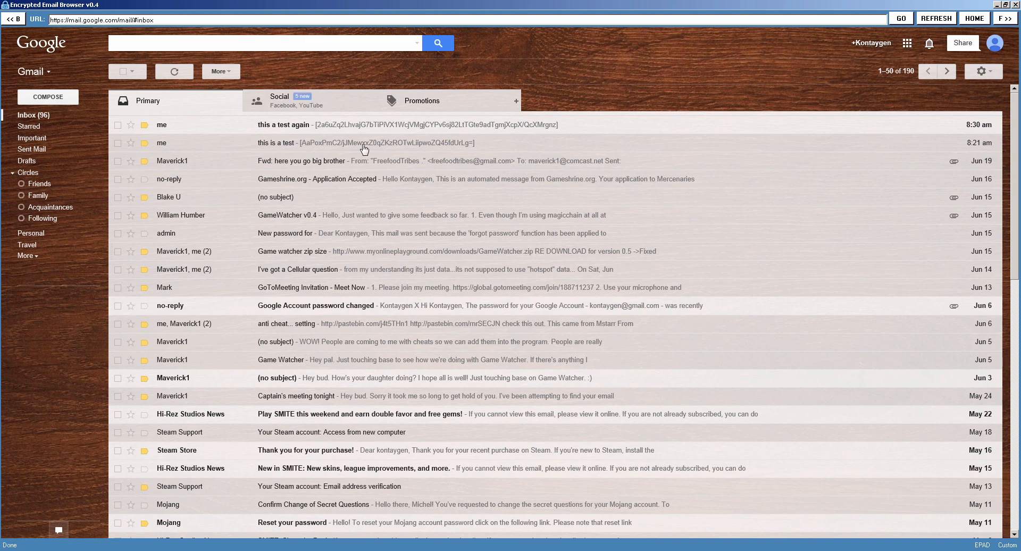
Open the "this a test again" e-mail, decrypt its message text, and return to the inbox.
{"action": "left_click", "coordinate": [274, 127]}
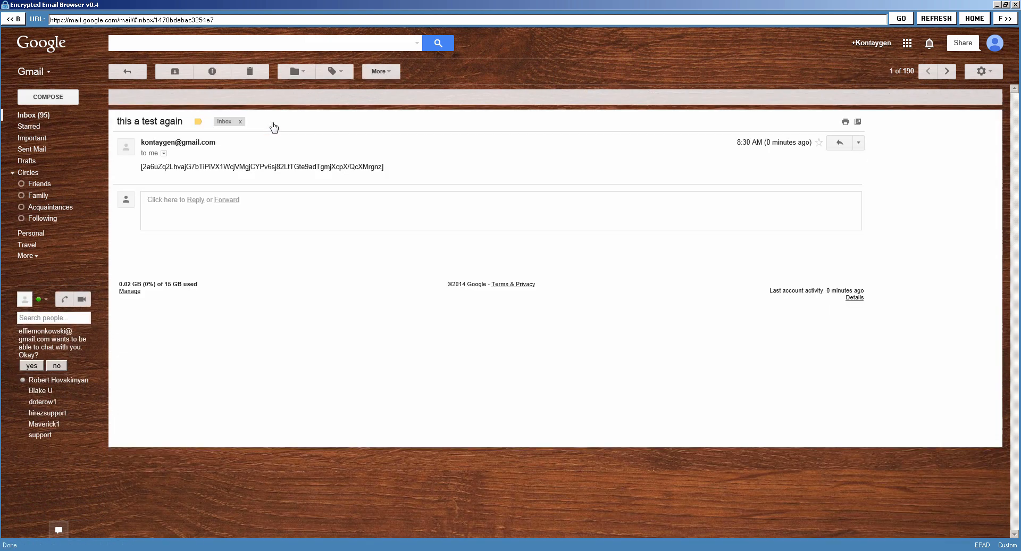
{"action": "right_click", "coordinate": [252, 167]}
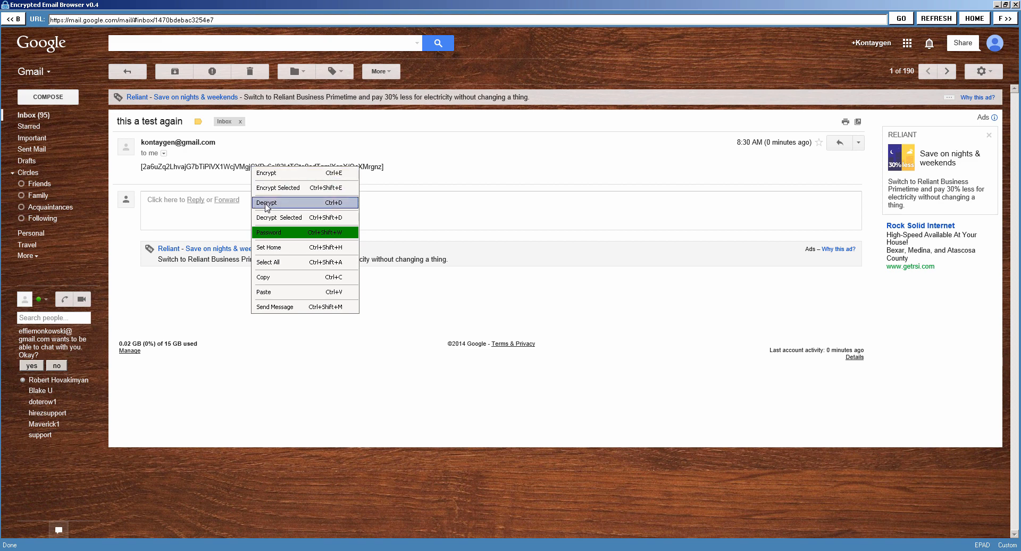
{"action": "left_click", "coordinate": [266, 204]}
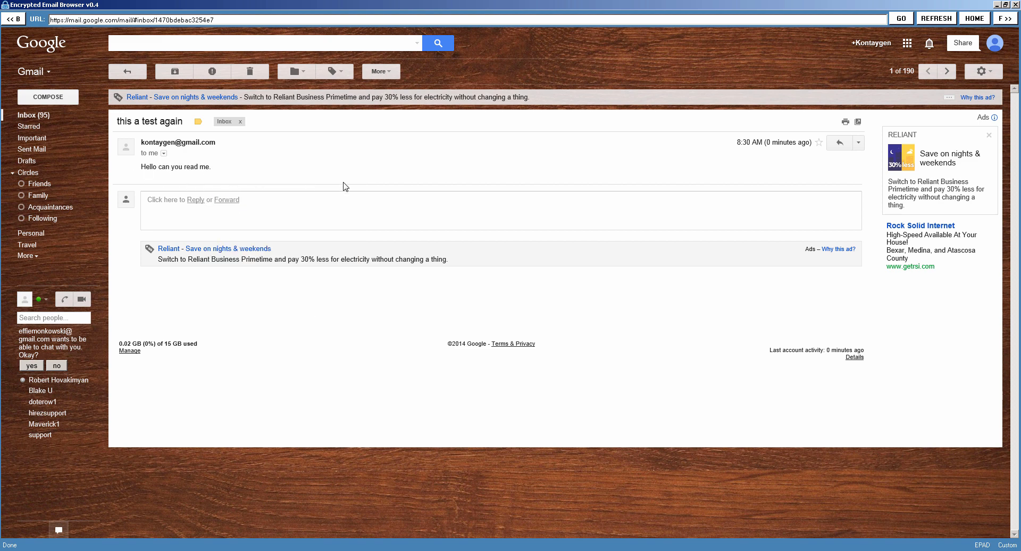
{"action": "left_click", "coordinate": [38, 118]}
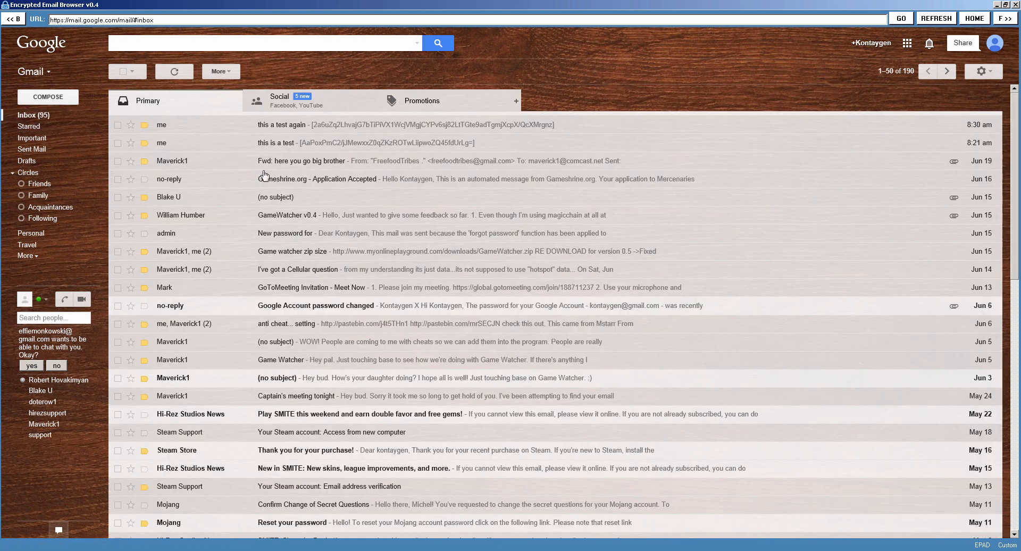
Delete the "this a test again" and "this is a test" e-mails from the inbox and reload the inbox.
{"action": "left_click", "coordinate": [118, 125]}
{"action": "left_click", "coordinate": [117, 143]}
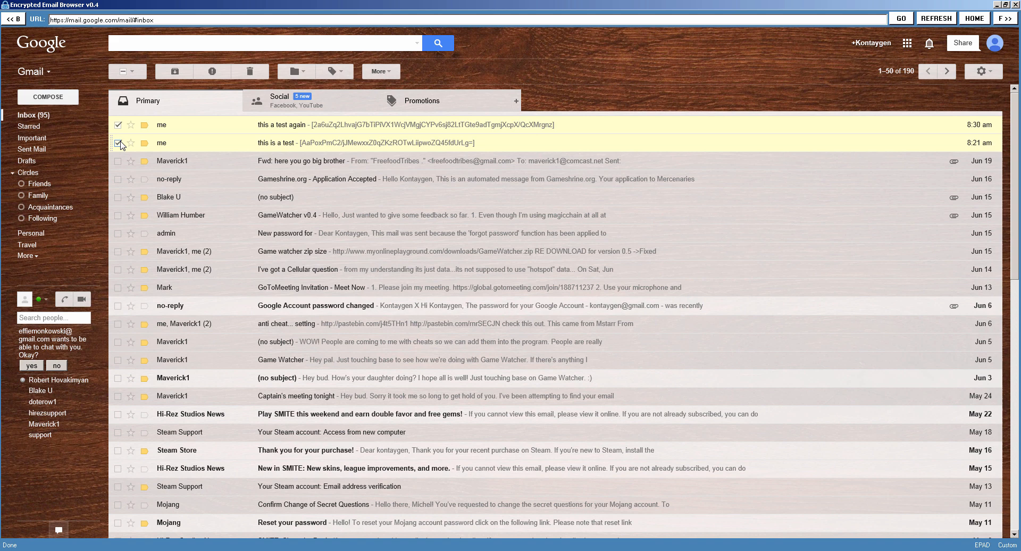
{"action": "left_click", "coordinate": [245, 69]}
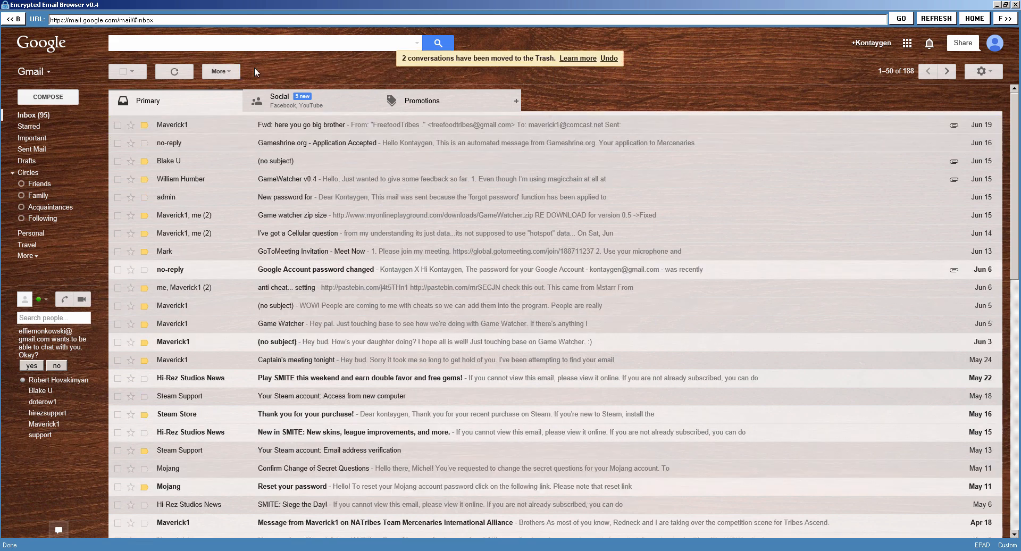
{"action": "left_click", "coordinate": [92, 115]}
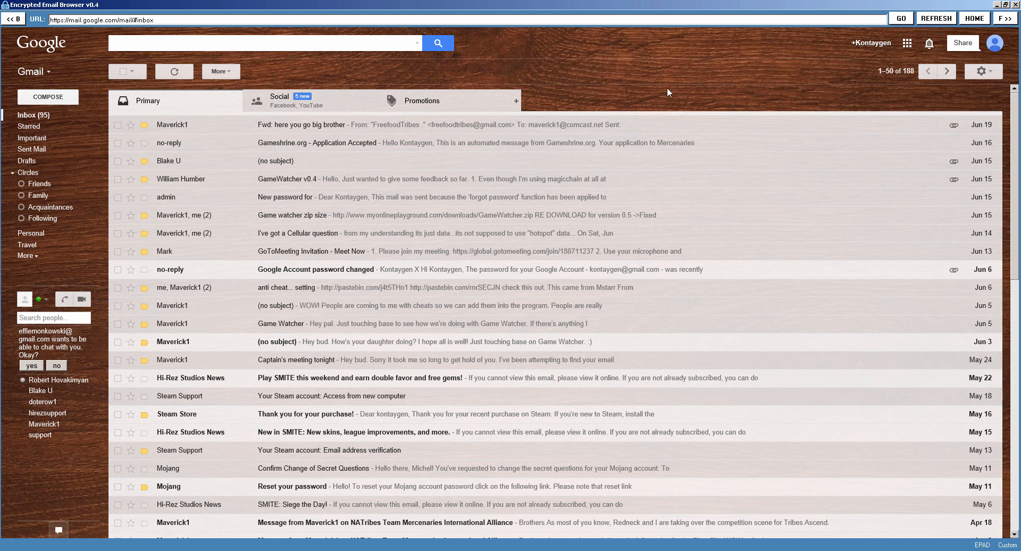
Sign out of the Gmail account.
{"action": "left_click", "coordinate": [995, 45]}
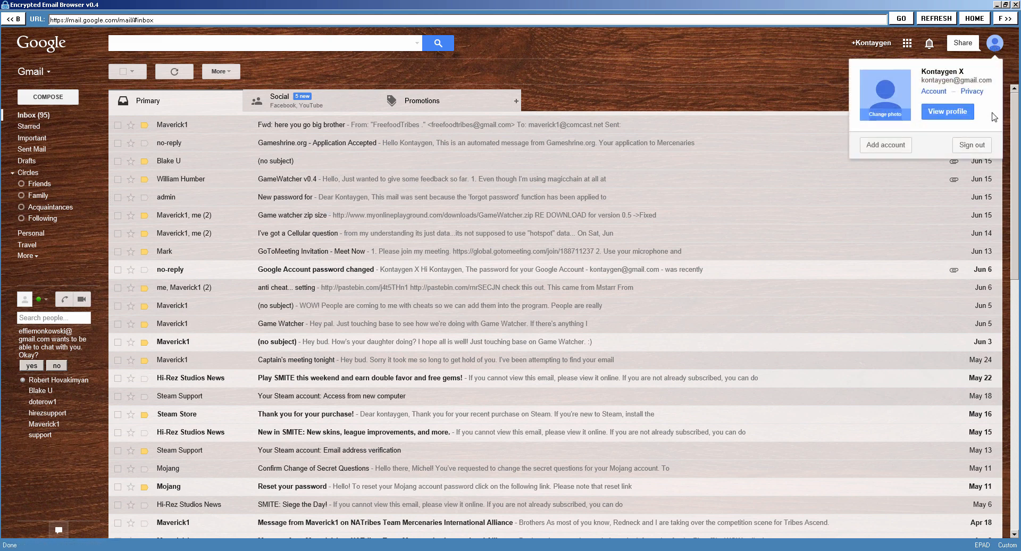
{"action": "left_click", "coordinate": [986, 152]}
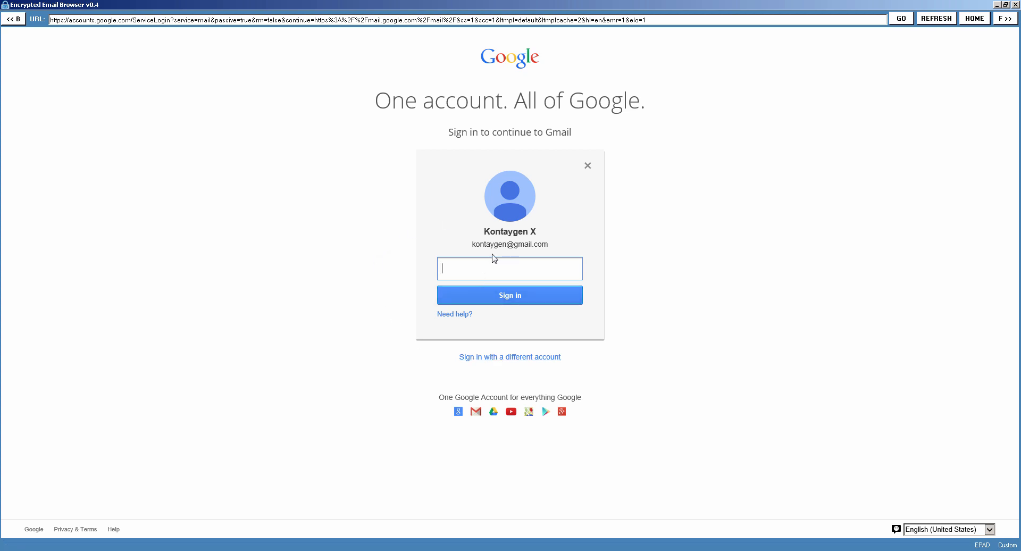
{"action": "right_click", "coordinate": [254, 183]}
{"action": "left_click", "coordinate": [219, 303]}
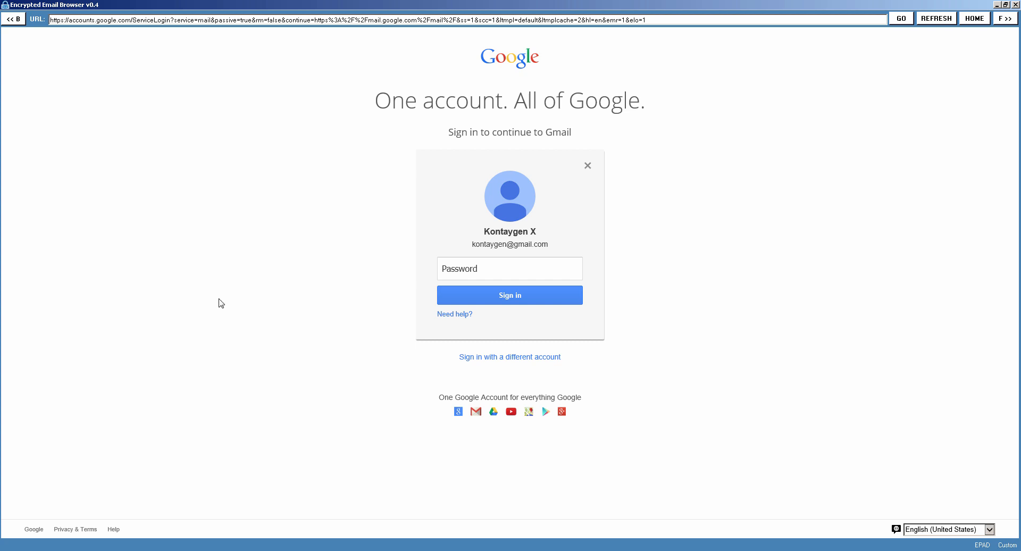